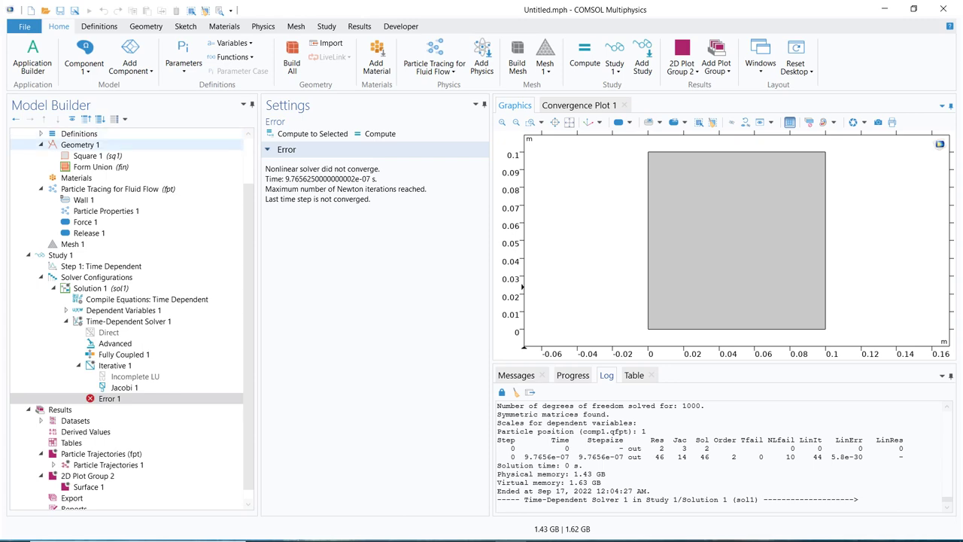
- Rerun the time-dependent study; it fails again with a Newton non-convergence error near 9.77e-07 s
left_click(101, 267)
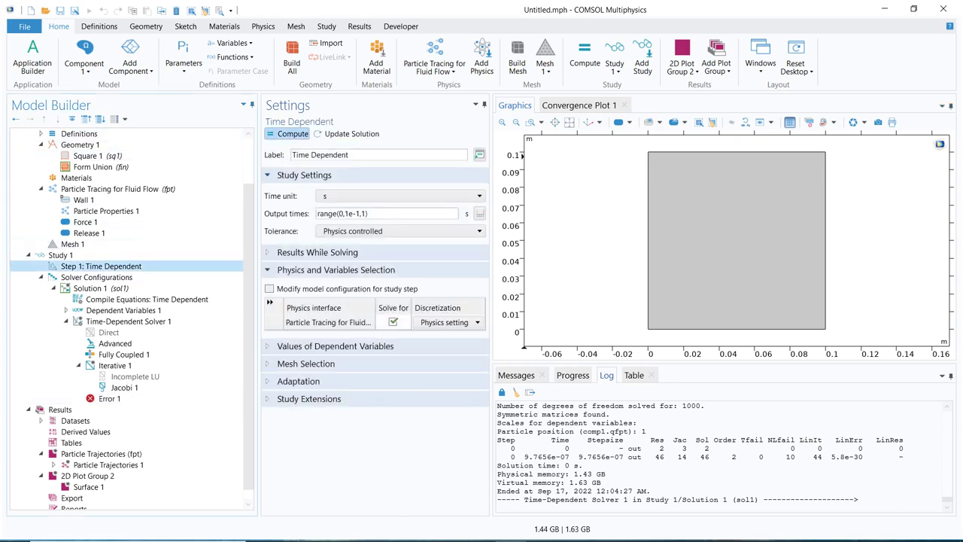
left_click(288, 133)
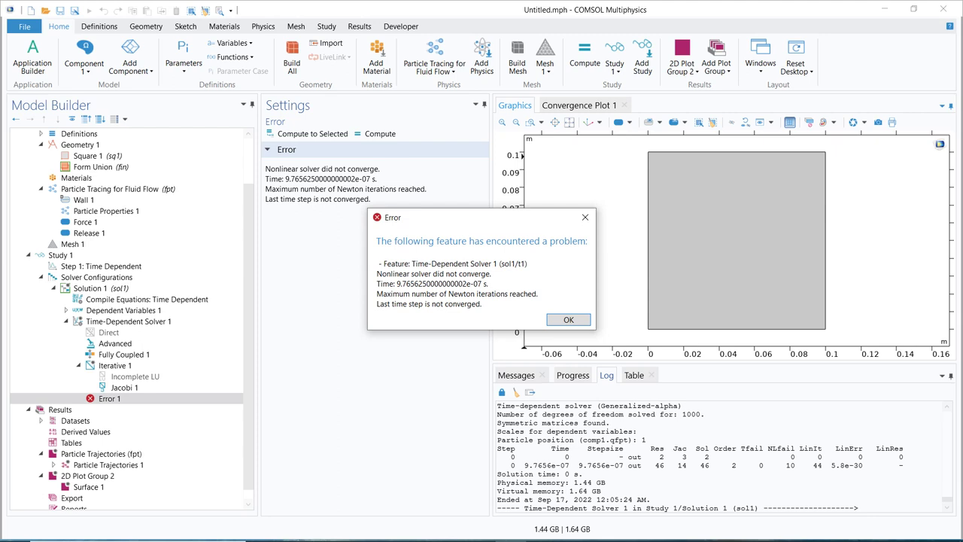
- Dismiss the error and change Force 1's y force from the tan expression to a constant 0.2
left_click(585, 217)
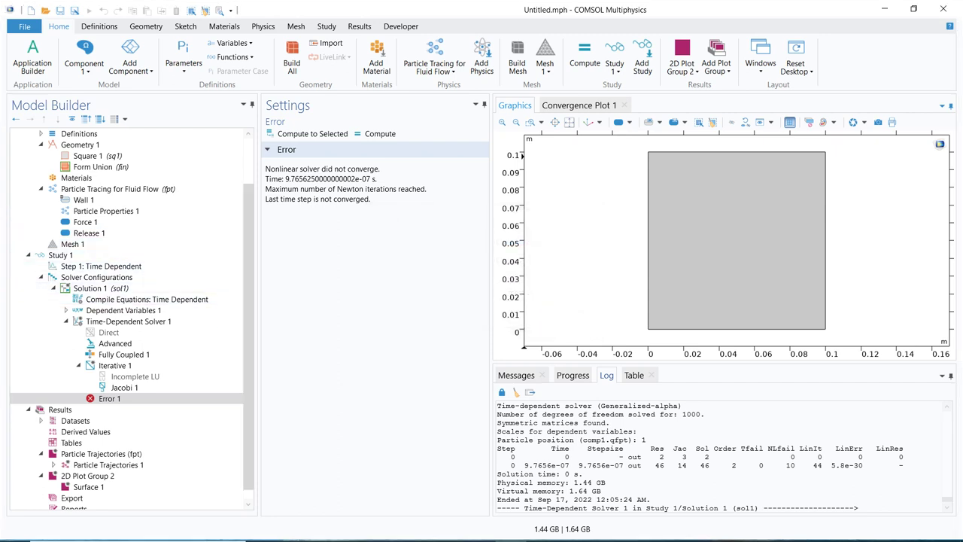
scroll(131, 320, "up", 3)
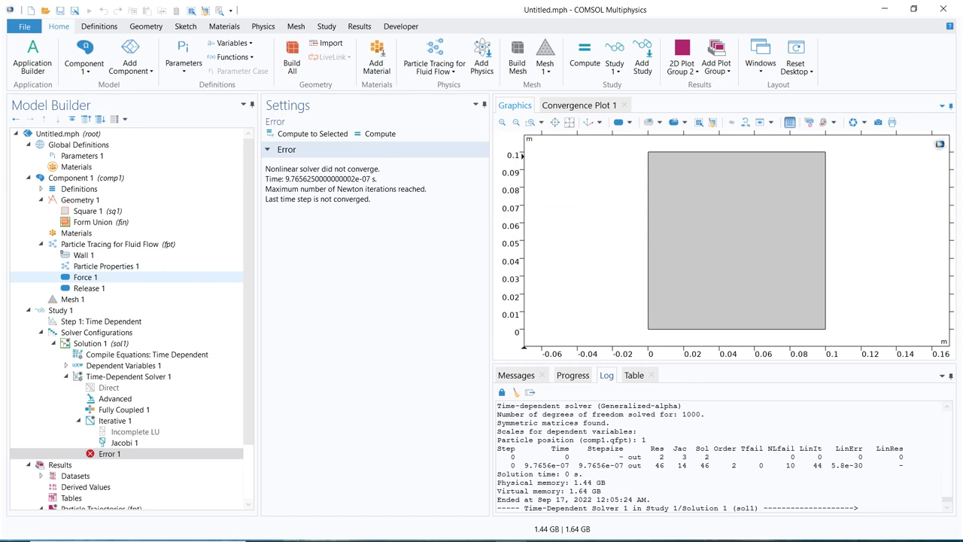
left_click(85, 277)
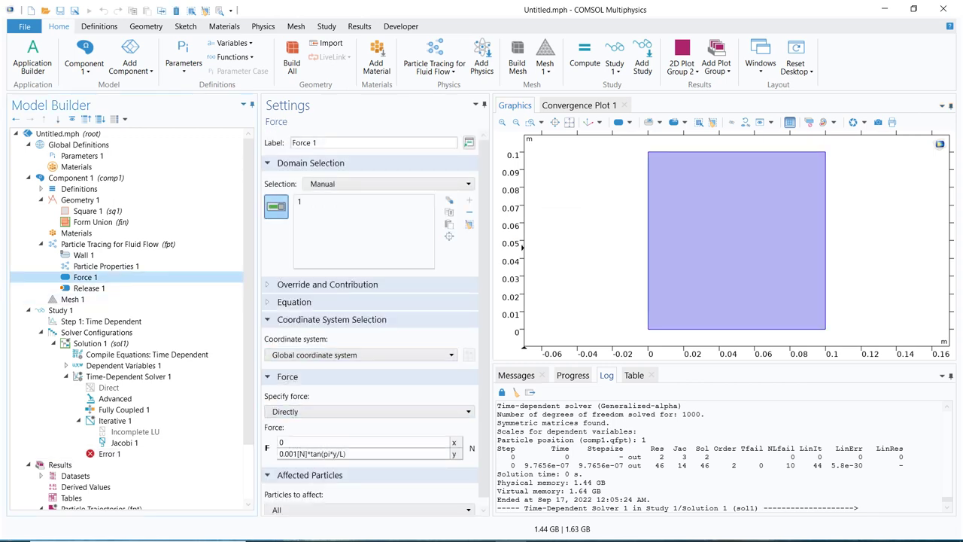
triple_click(312, 454)
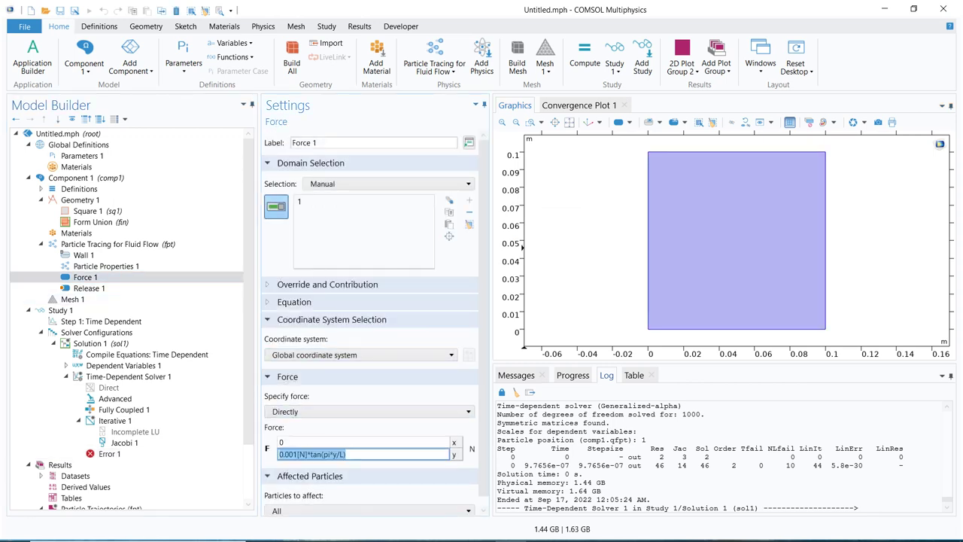
key("BackSpace")
type("0.2")
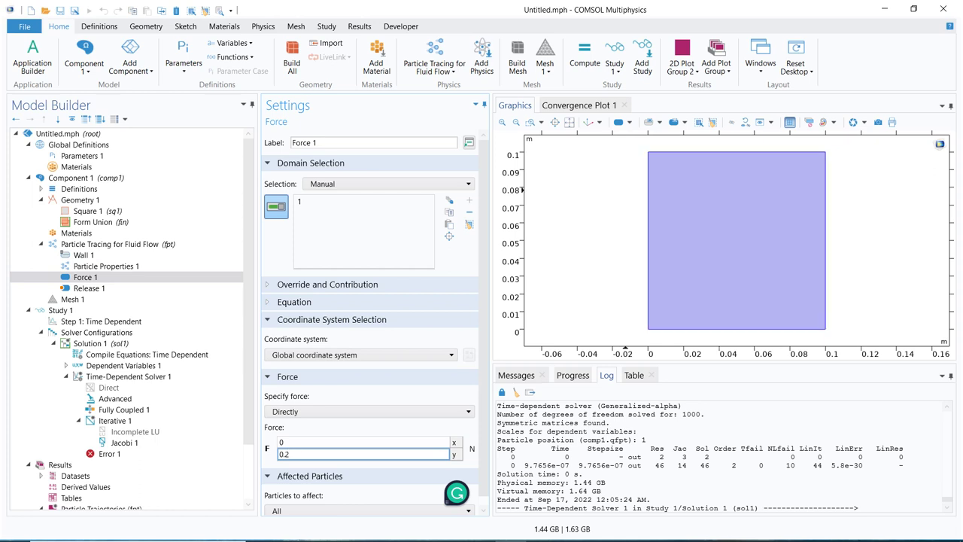
left_click(89, 289)
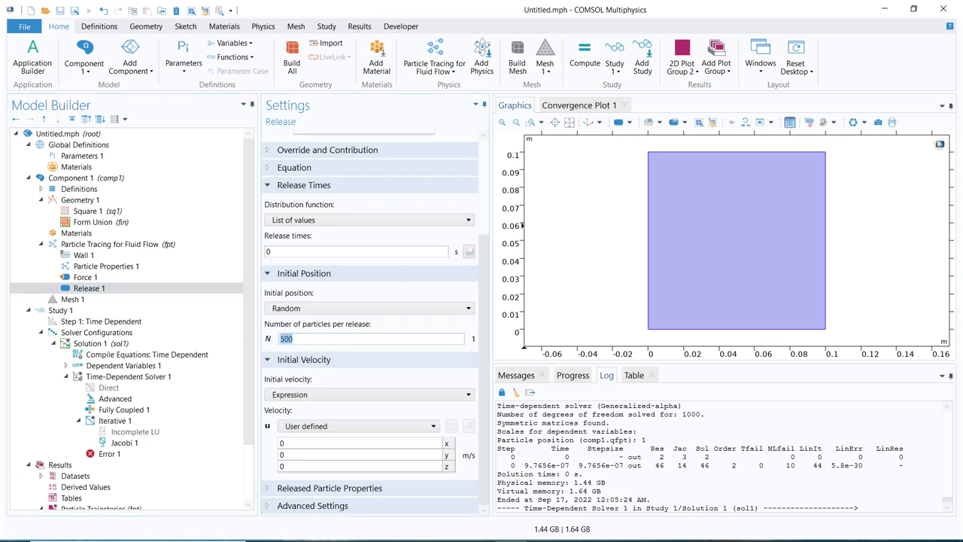
double_click(286, 338)
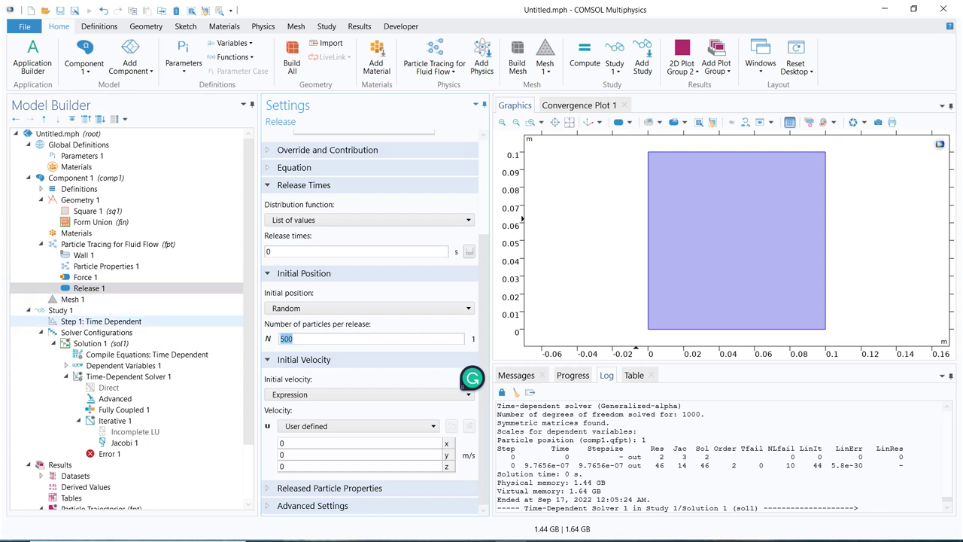
- Solve the study with the constant force and select time 0 for the particle plot
left_click(101, 321)
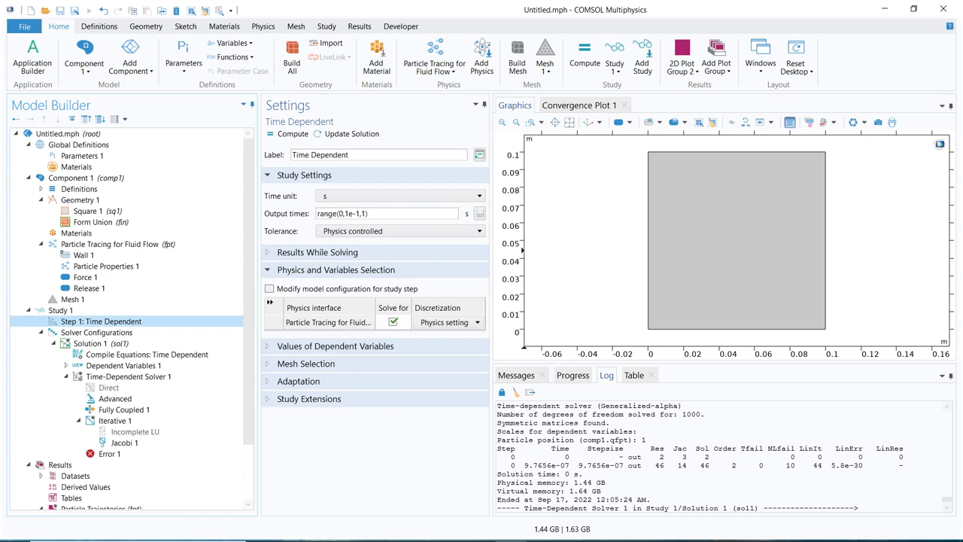
left_click(288, 134)
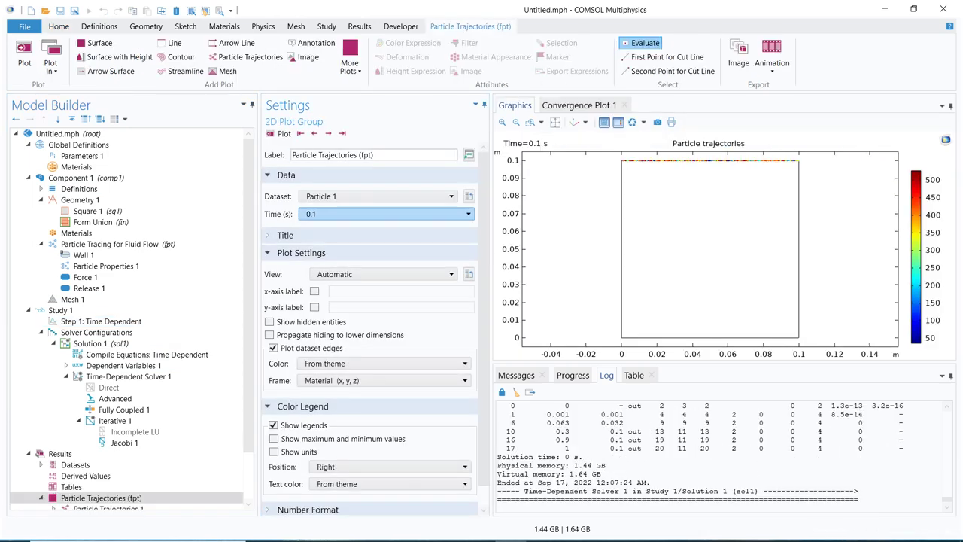
left_click(384, 214)
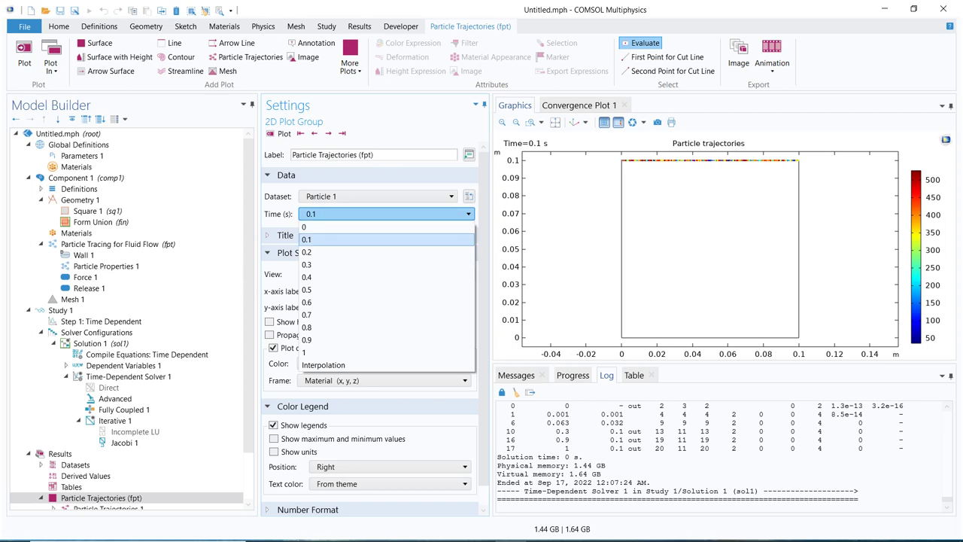
left_click(384, 214)
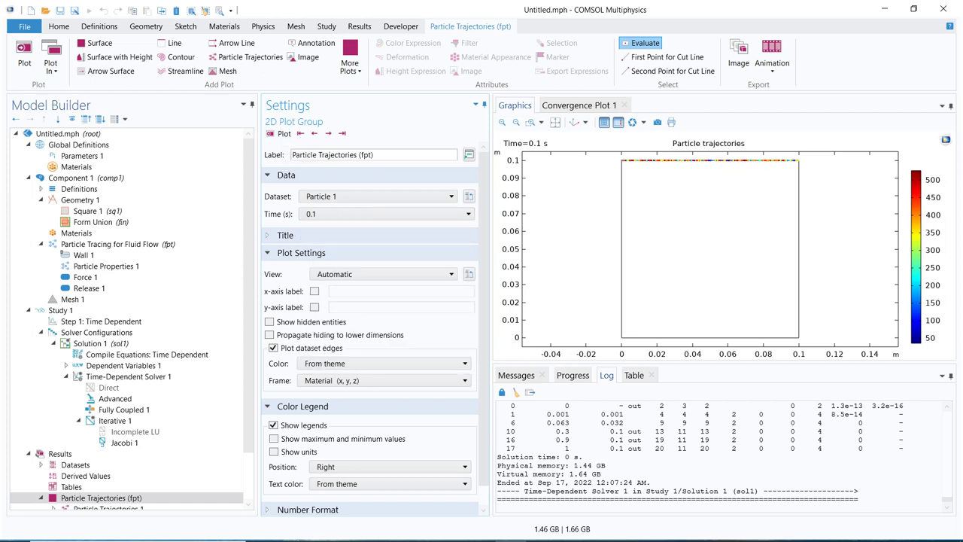
left_click(383, 214)
scroll(384, 271, "up", 3)
left_click(316, 224)
- Plot the particle trajectories at 0 s, then advance the plot to 0.1 s
left_click(279, 133)
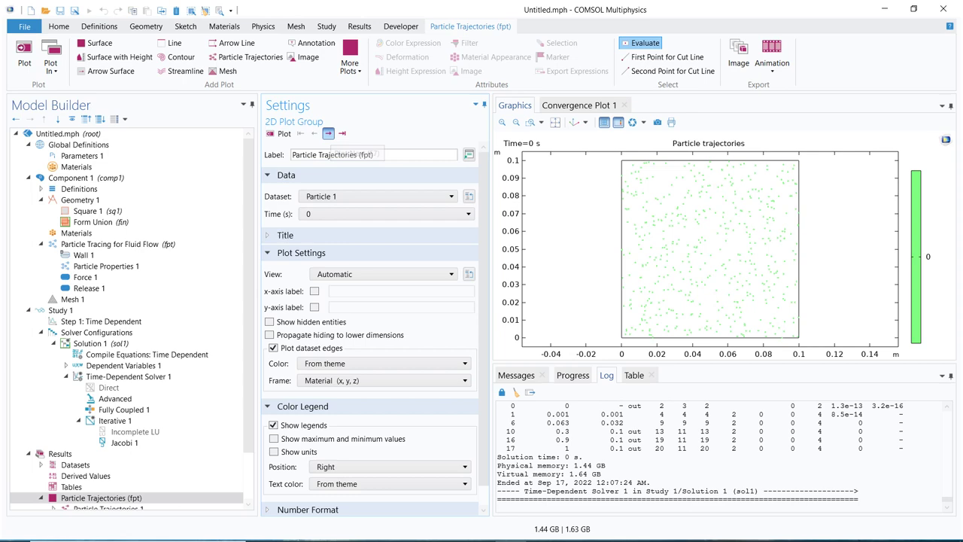
left_click(328, 134)
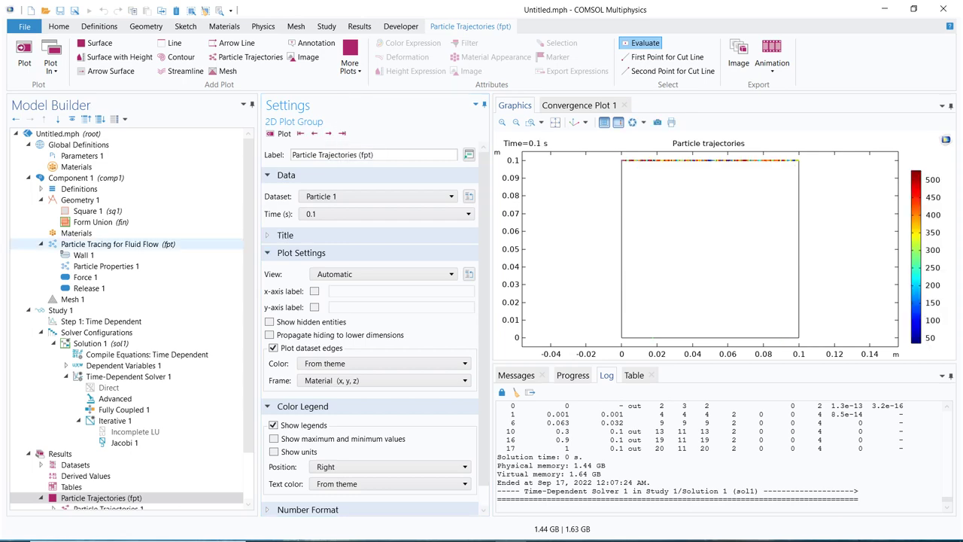
left_click(101, 322)
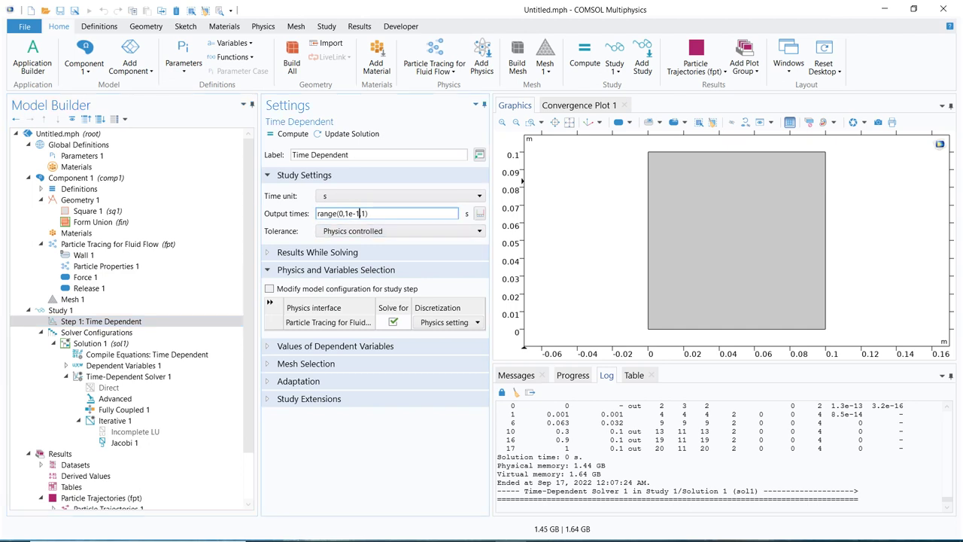
- Edit the output times to range(0,1e-4,1e-3)
key("BackSpace")
type("4")
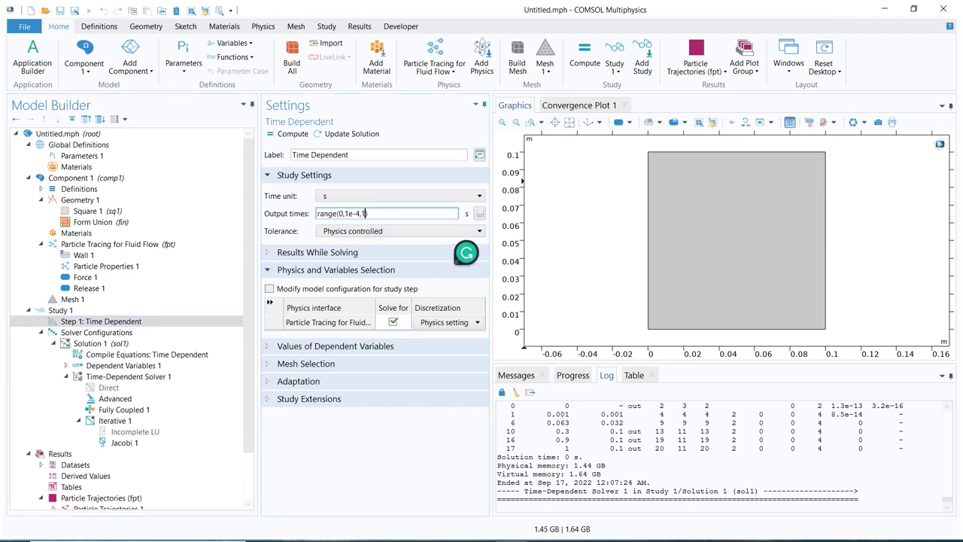
key("Delete")
type("0")
key("BackSpace")
type("1e-3")
- Re-solve and step through the particle plots starting at 1E-4 s
left_click(288, 134)
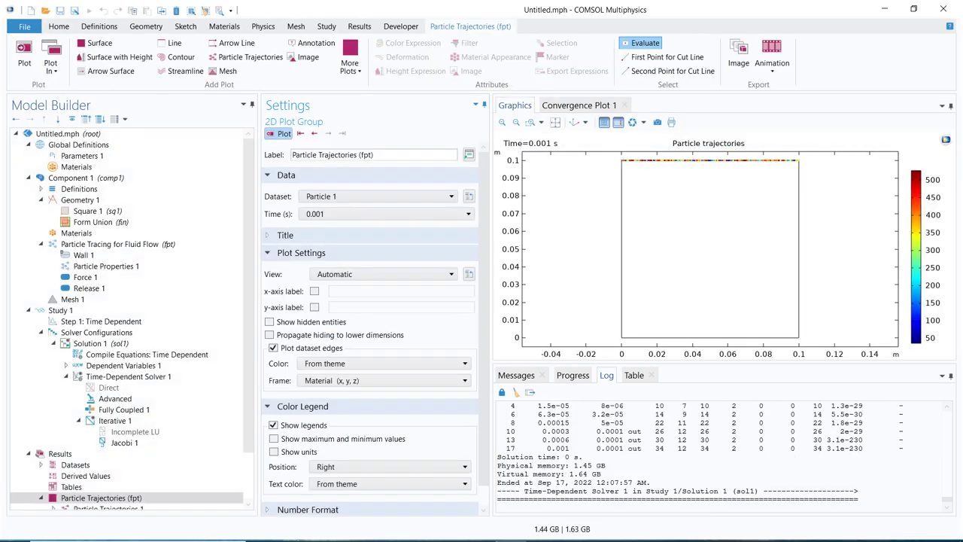
left_click(387, 214)
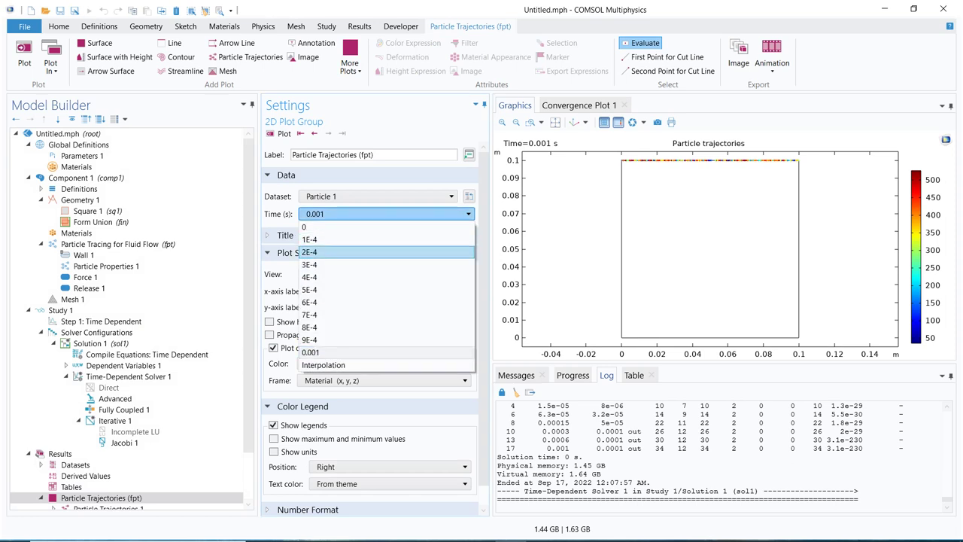
left_click(309, 225)
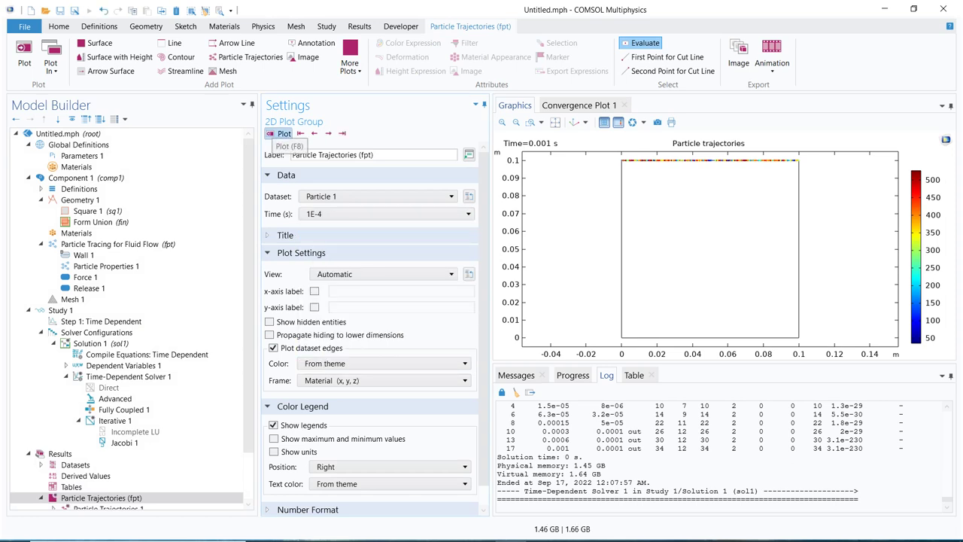
left_click(276, 134)
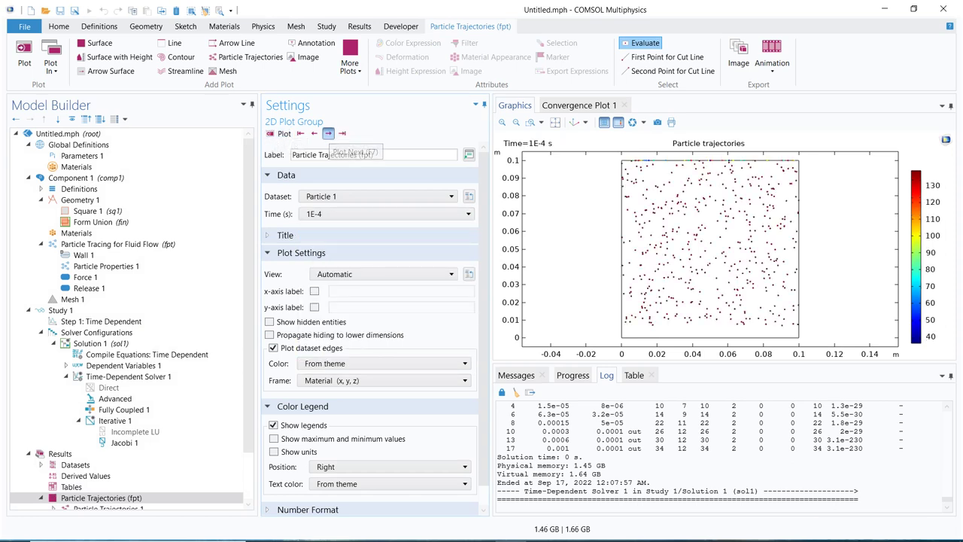
left_click(329, 134)
left_click(328, 134)
left_click(328, 134)
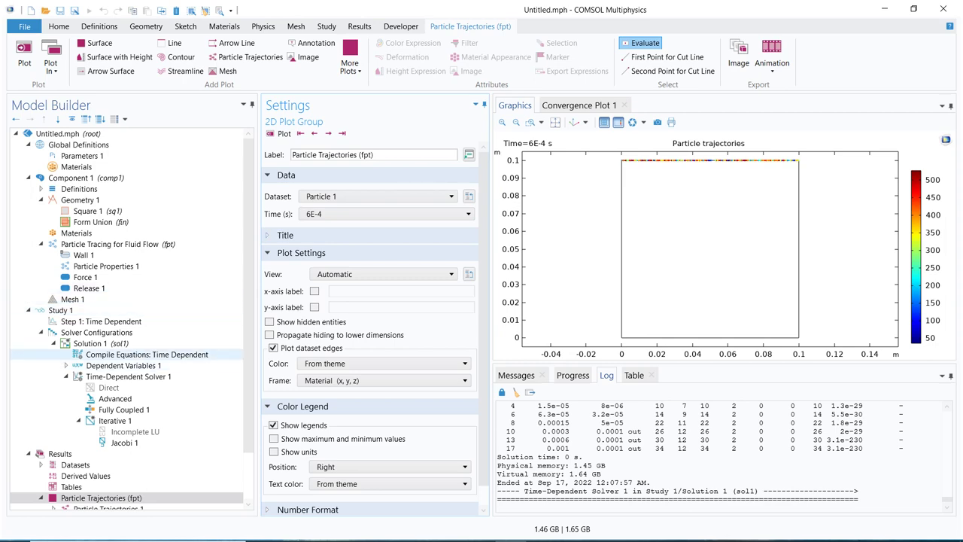
left_click(101, 321)
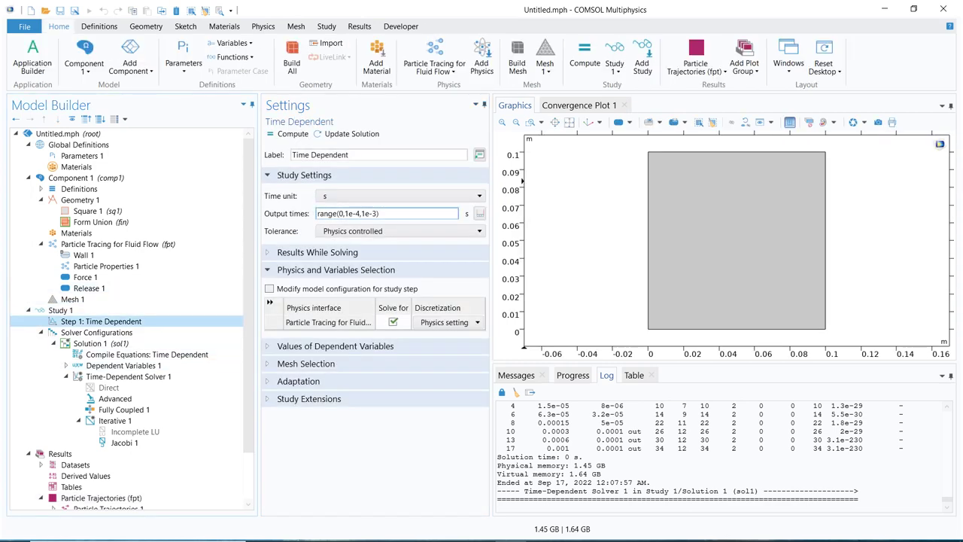
- Restore the output times to range(0,0.1,1), using a 0.1 s step and a 1 s end time
key("BackSpace")
key("BackSpace")
key("BackSpace")
key("BackSpace")
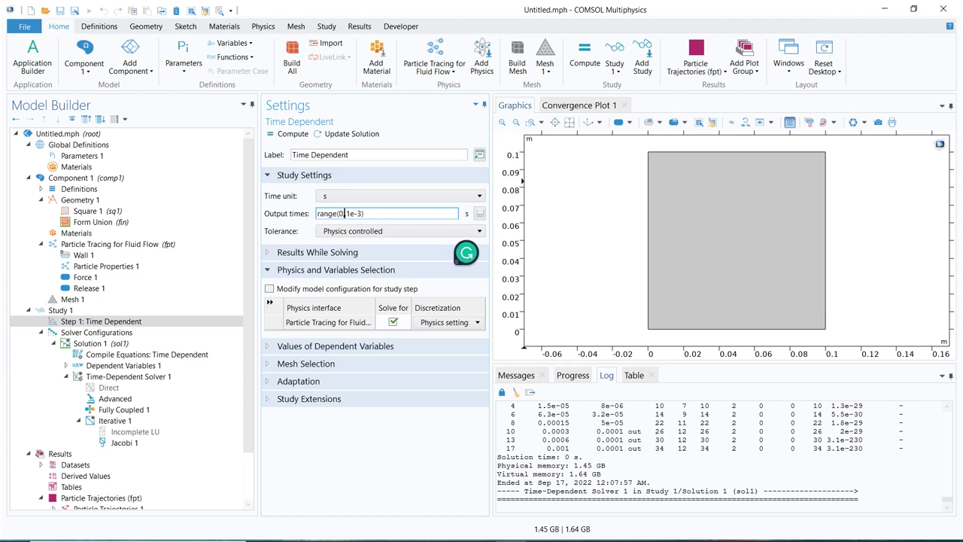
type("0.1")
key("Delete")
key("BackSpace")
key("BackSpace")
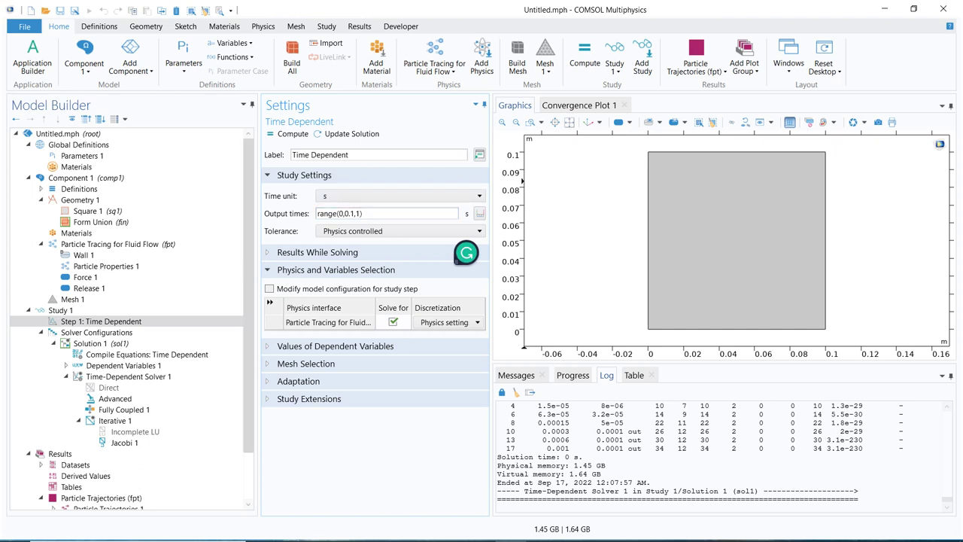
- Replace Force 1's y value 0.2 with the expression 0.001[N]*tan(pi*y/L)
left_click(84, 277)
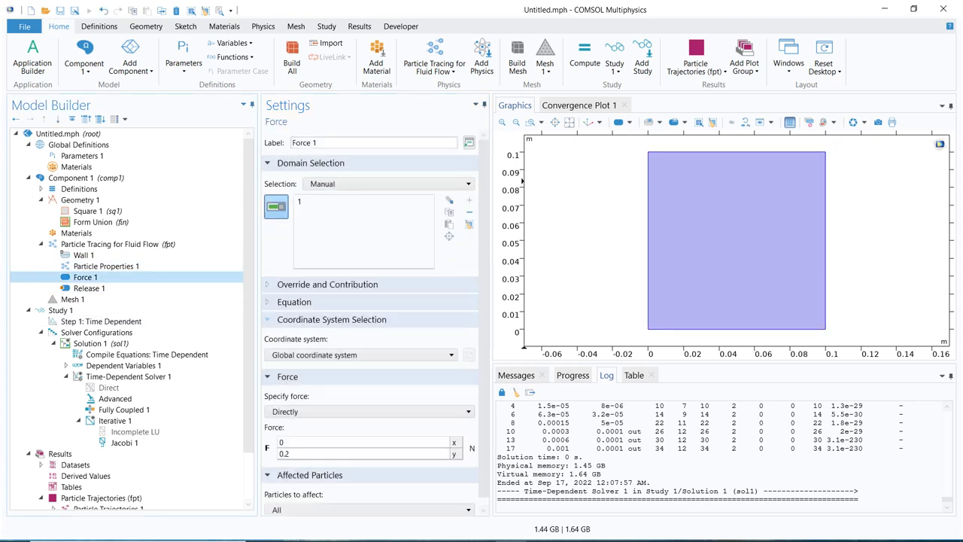
double_click(284, 453)
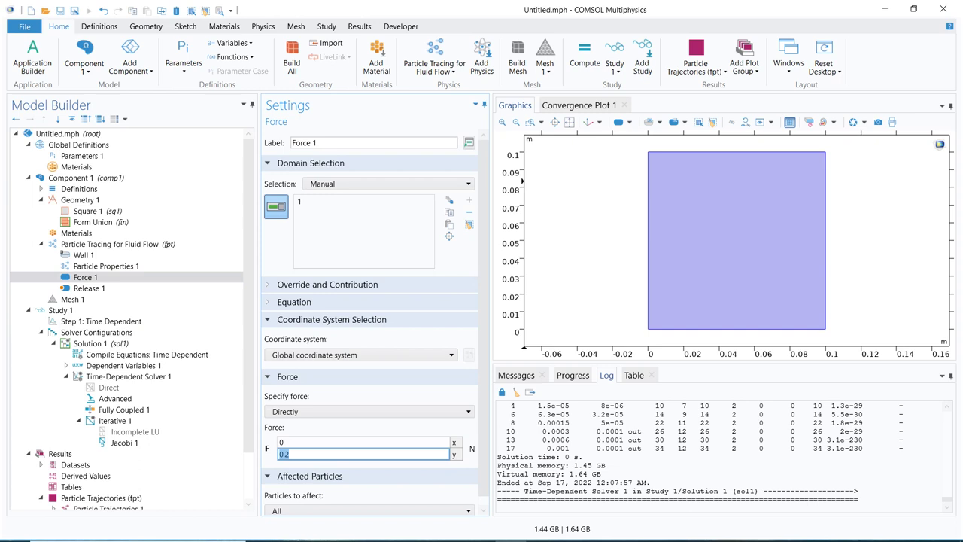
type("0.001[N]*tan(pi*y/L)")
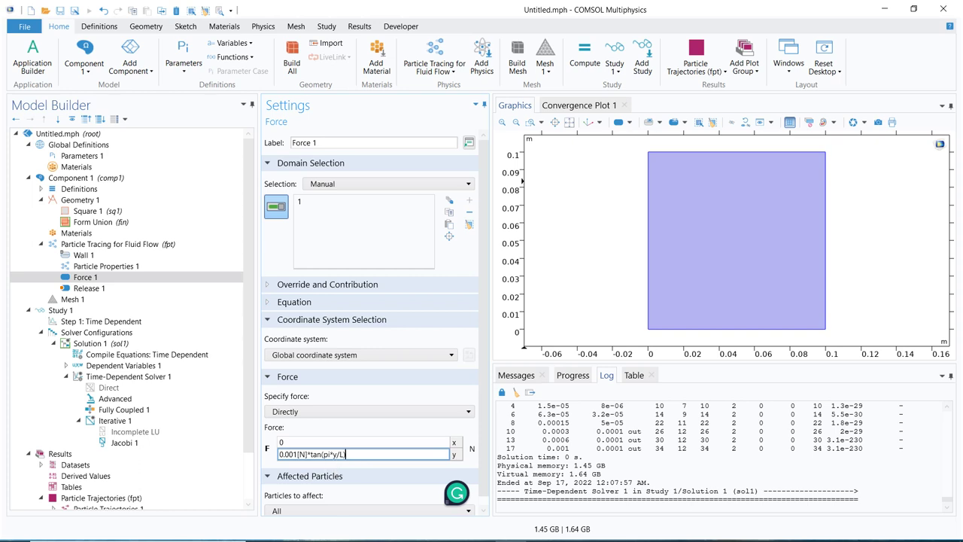
left_click_drag(490, 301, 523, 301)
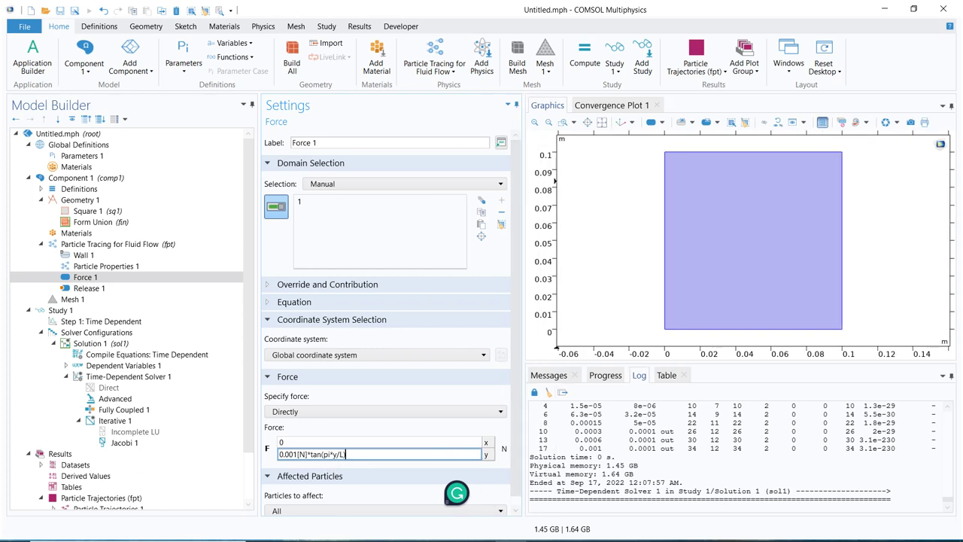
scroll(388, 323, "down", 1)
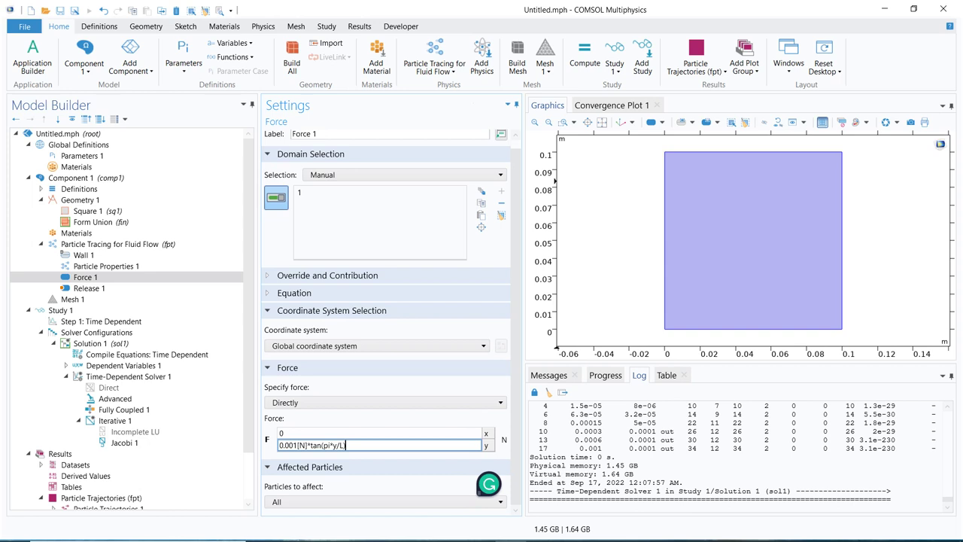
mouse_move(343, 445)
- Raise the force coefficient to 0.01[N] and solve; dismiss the resulting Newton non-convergence error
left_click(293, 445)
key("BackSpace")
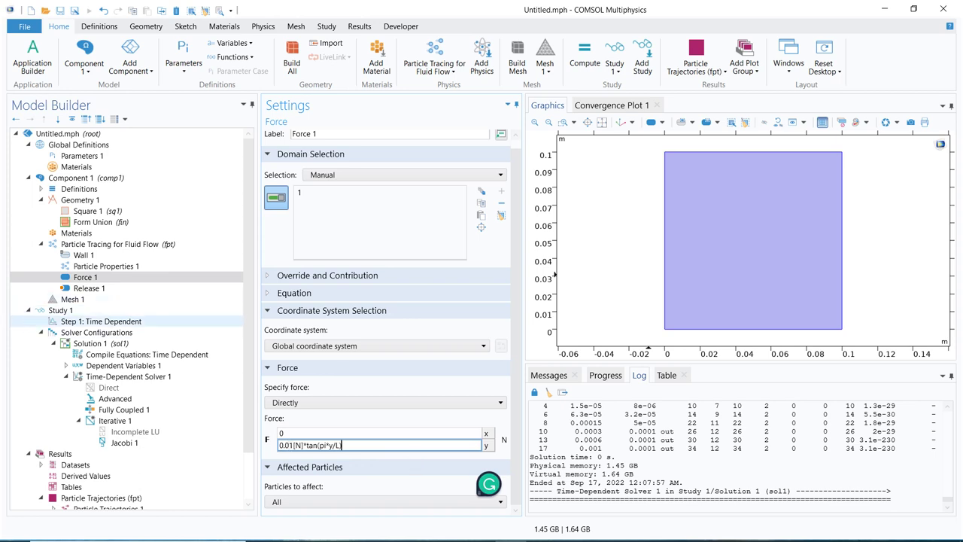
left_click(100, 321)
left_click(288, 134)
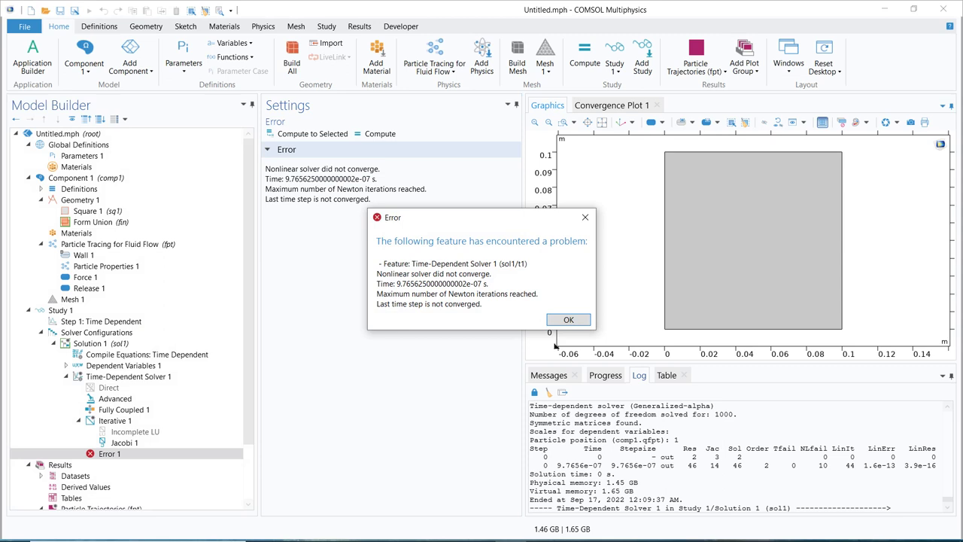
left_click_drag(448, 293, 481, 304)
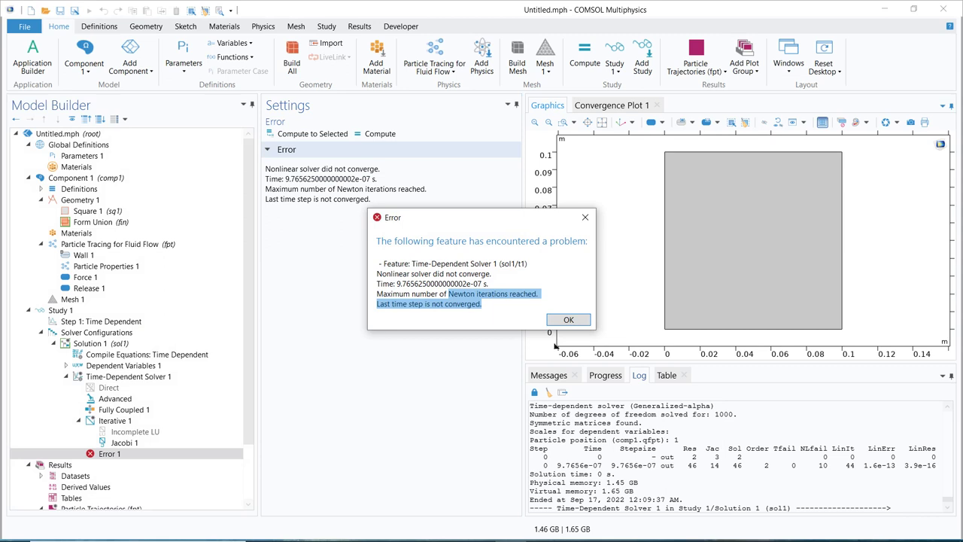
left_click(585, 218)
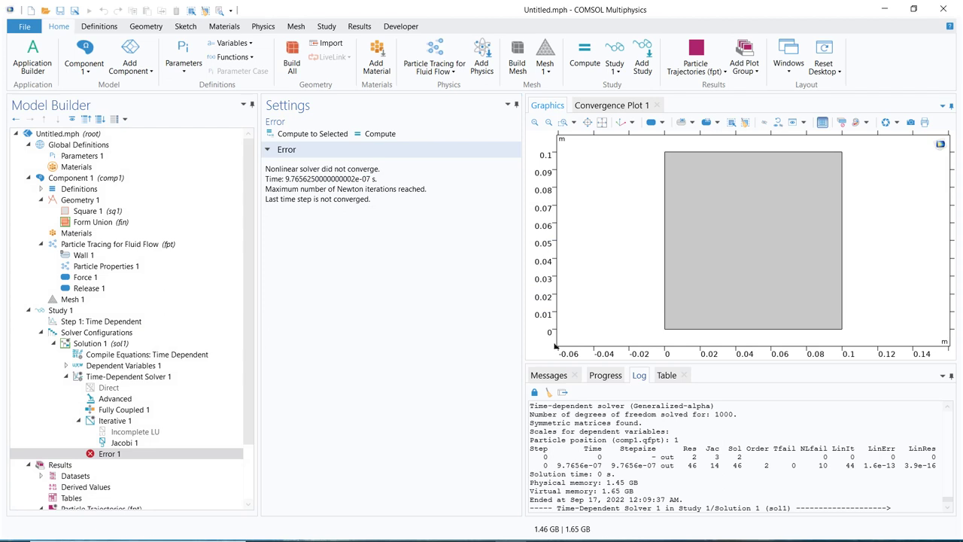
- Set Iterative 1's maximum iterations to 10000 and rerun the study
left_click(114, 420)
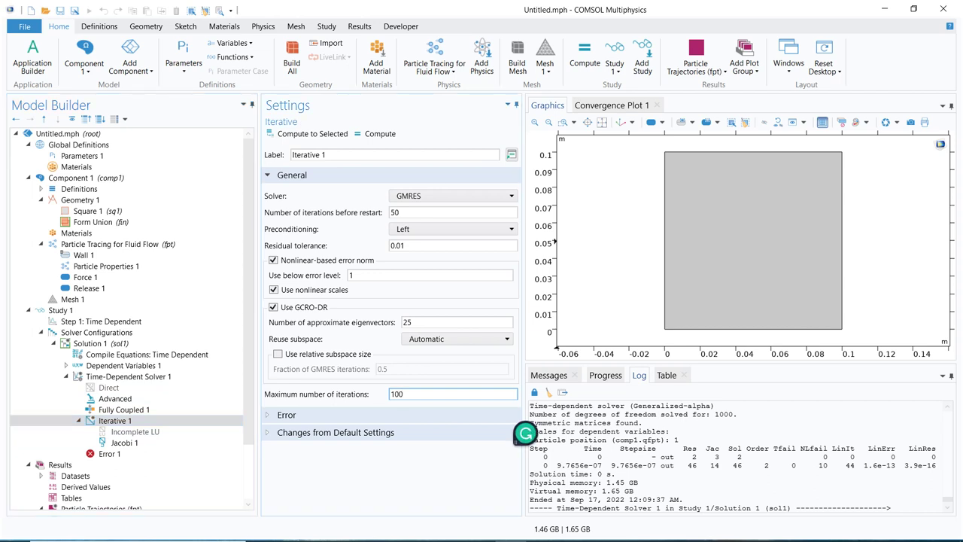
type("00")
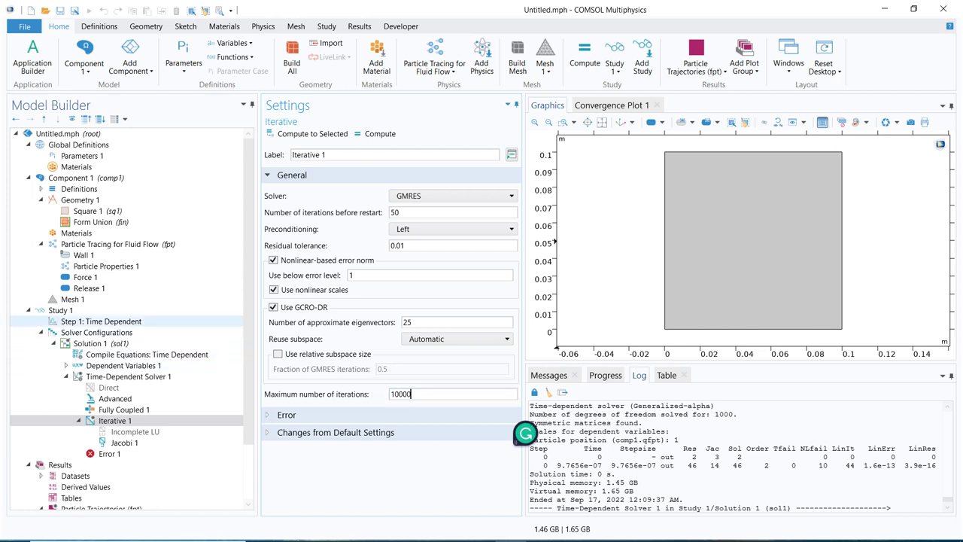
left_click(100, 321)
left_click(289, 133)
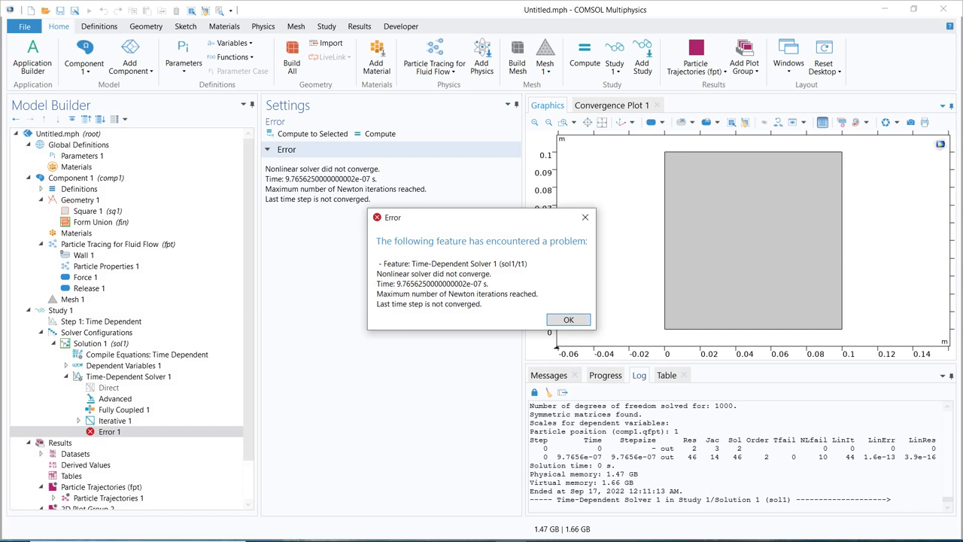
- Dismiss the error, set maximum iterations to 1000000, and rerun the study
key("Return")
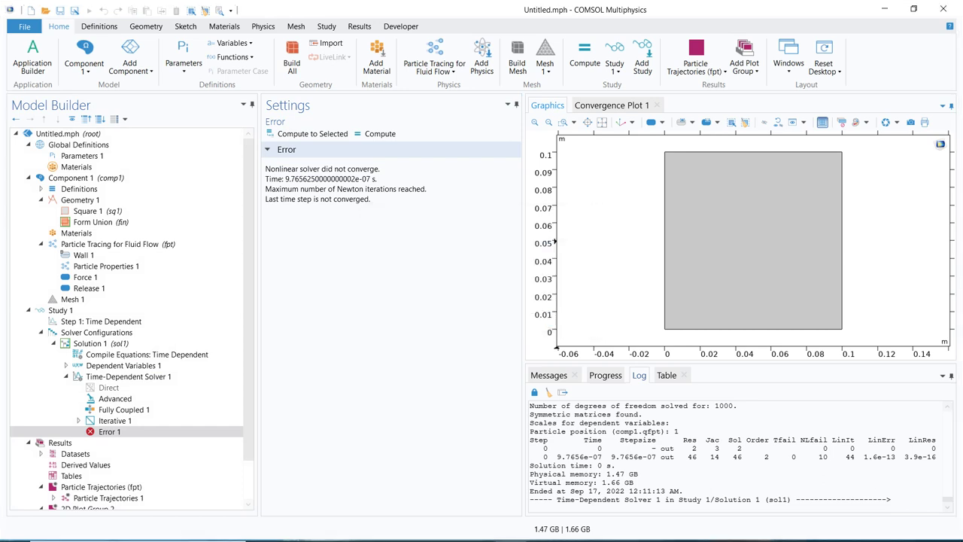
left_click(100, 321)
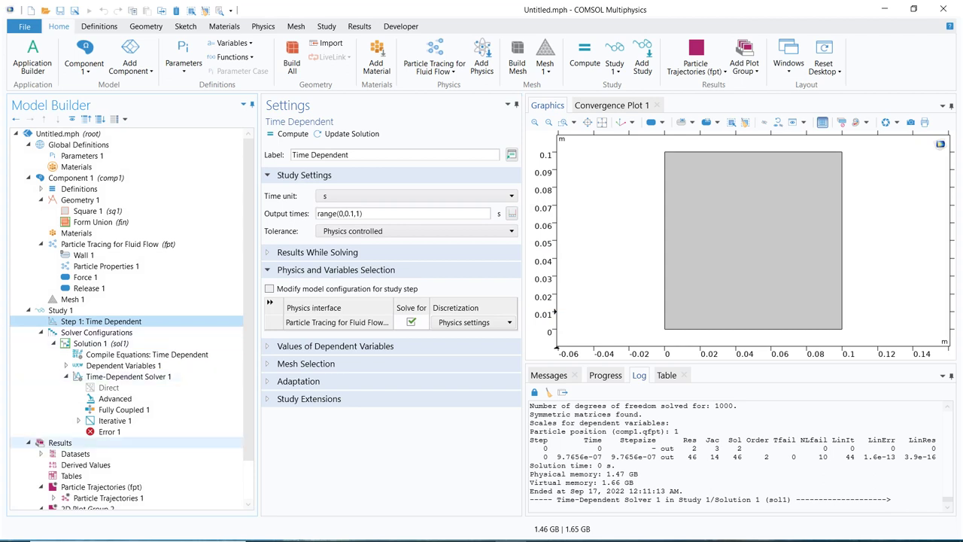
left_click(115, 421)
left_click(411, 394)
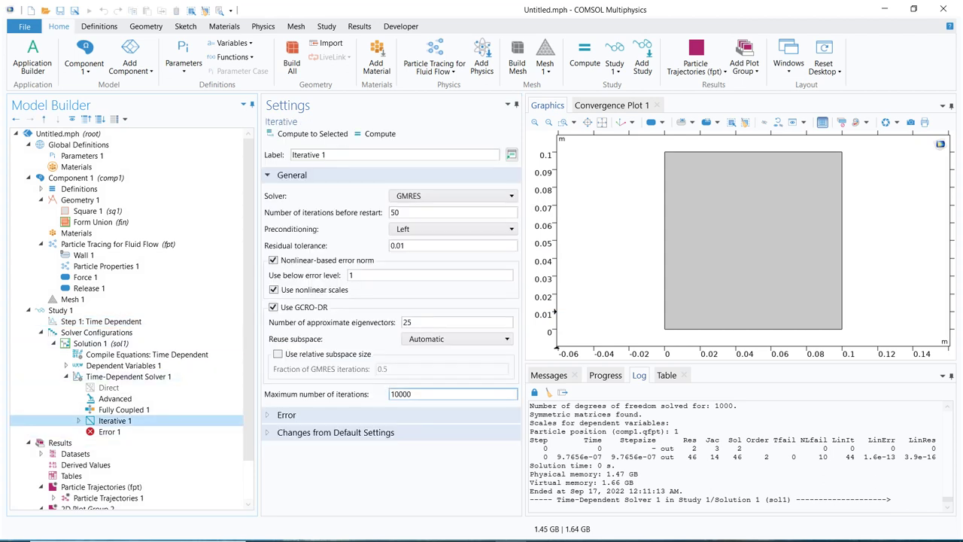
type("00")
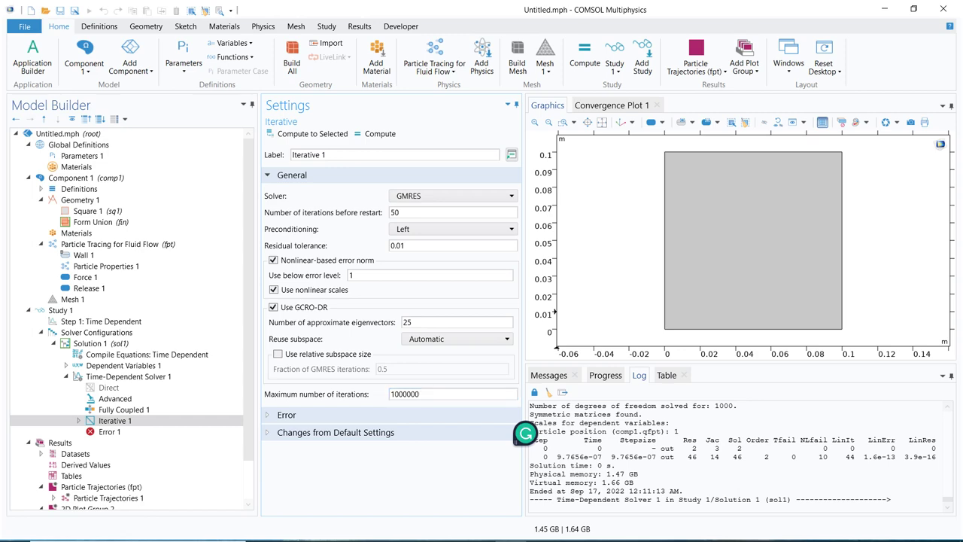
left_click(101, 321)
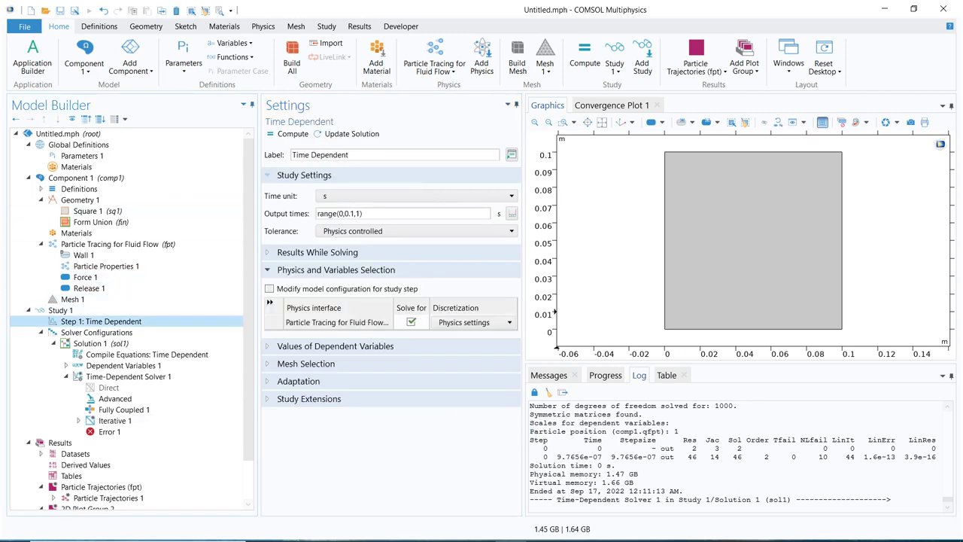
left_click(290, 134)
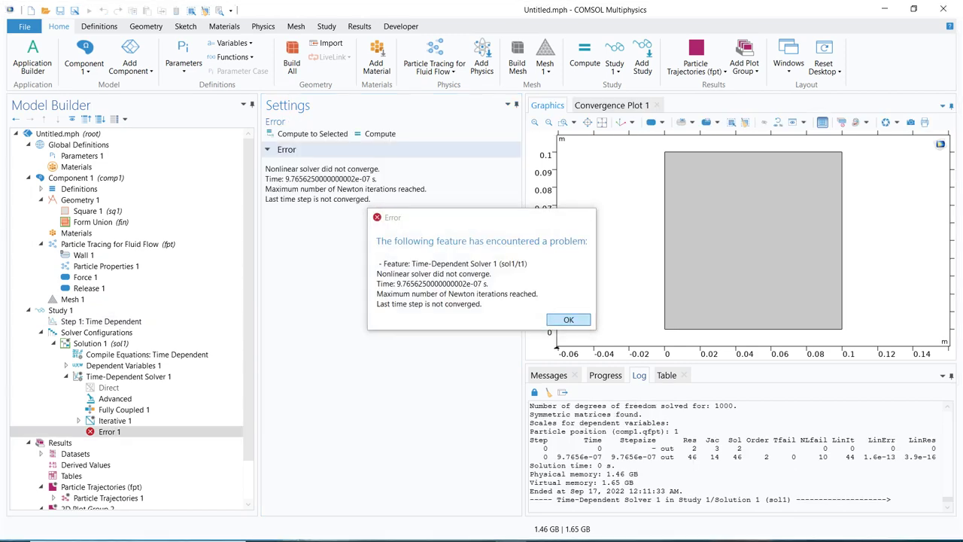
- Dismiss the error again, set maximum iterations to 100000000, and rerun the study
key("Return")
left_click(101, 321)
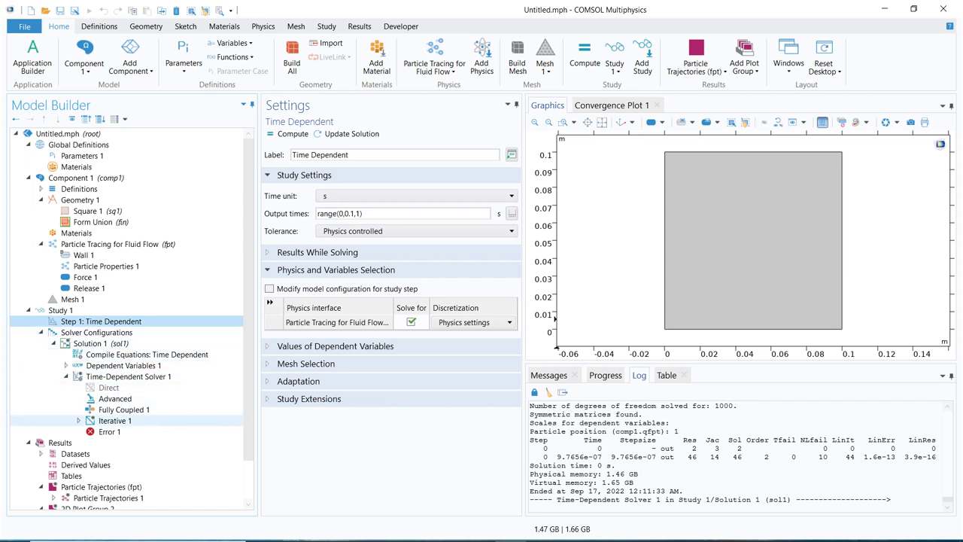
left_click(114, 420)
left_click(452, 394)
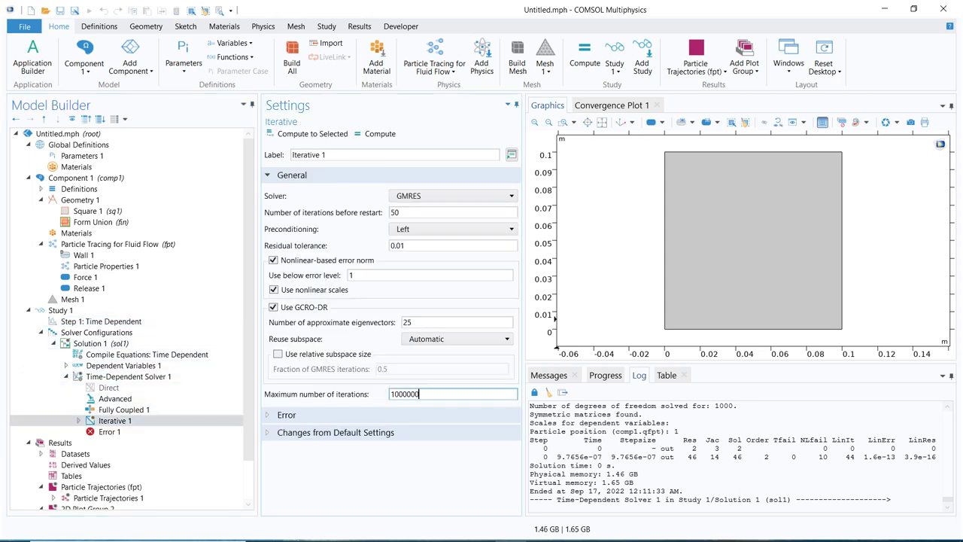
type("00")
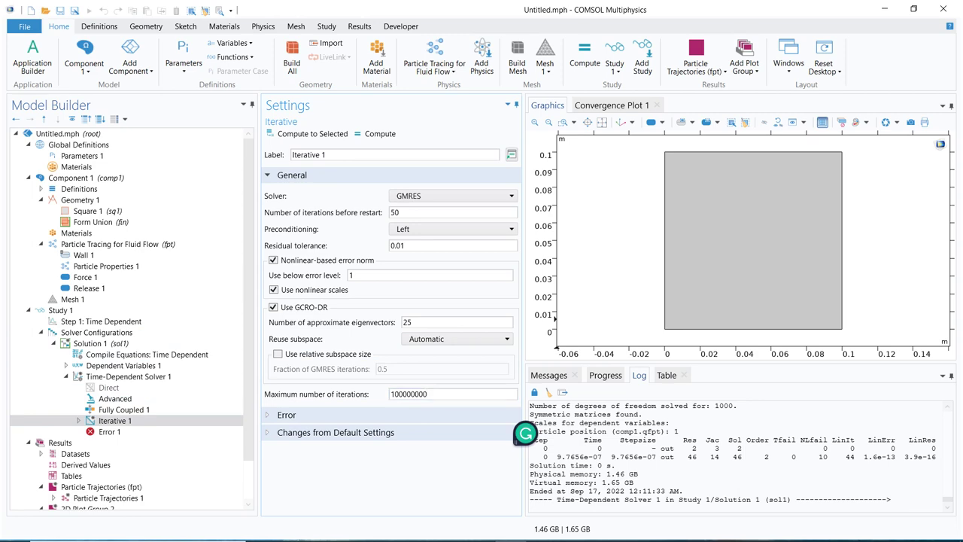
left_click(100, 321)
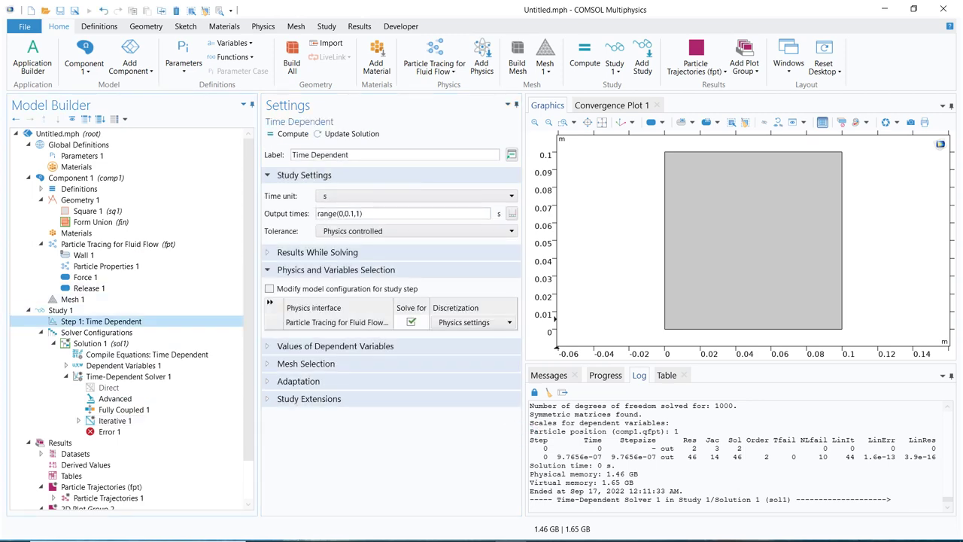
left_click(292, 133)
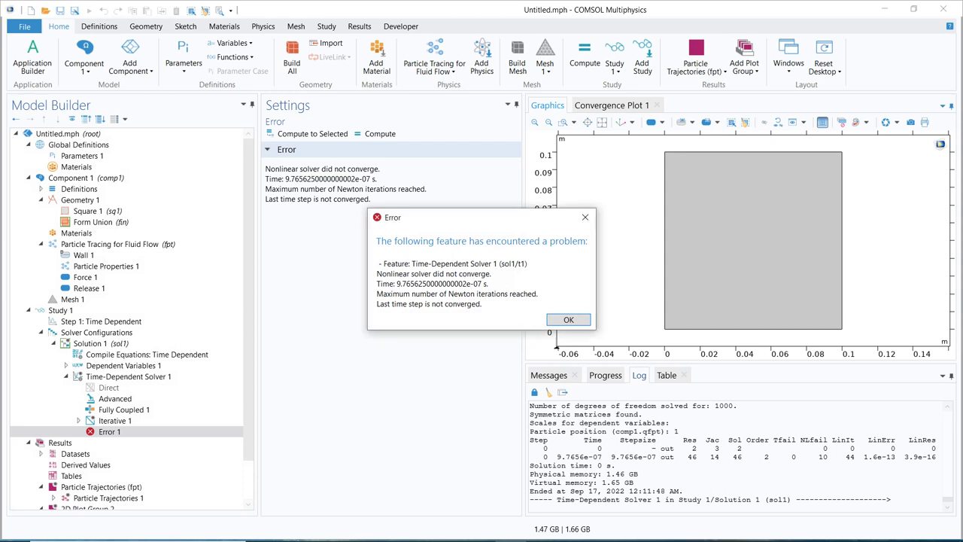
- Close the Error dialog and show Release 1's settings: 500 random particles released at 0 s
left_click(556, 319)
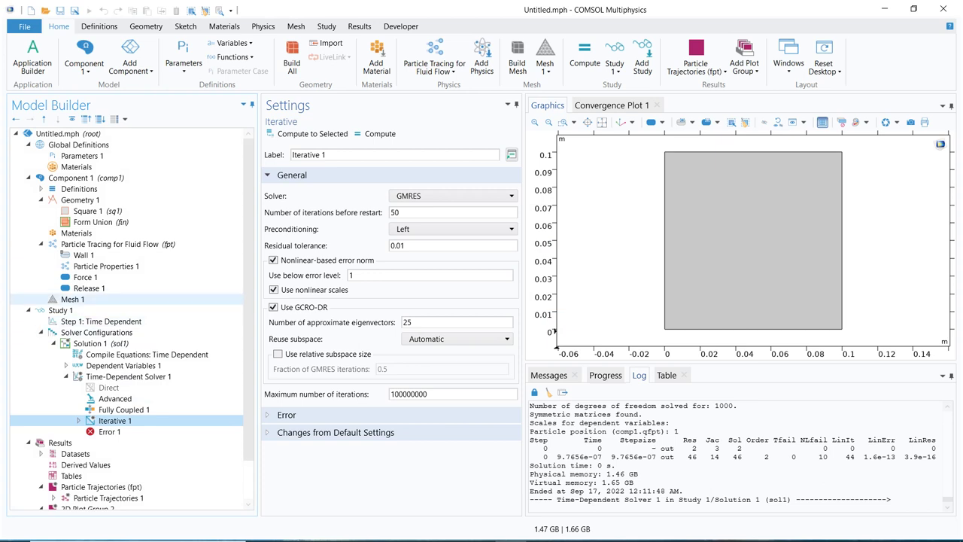
left_click(89, 288)
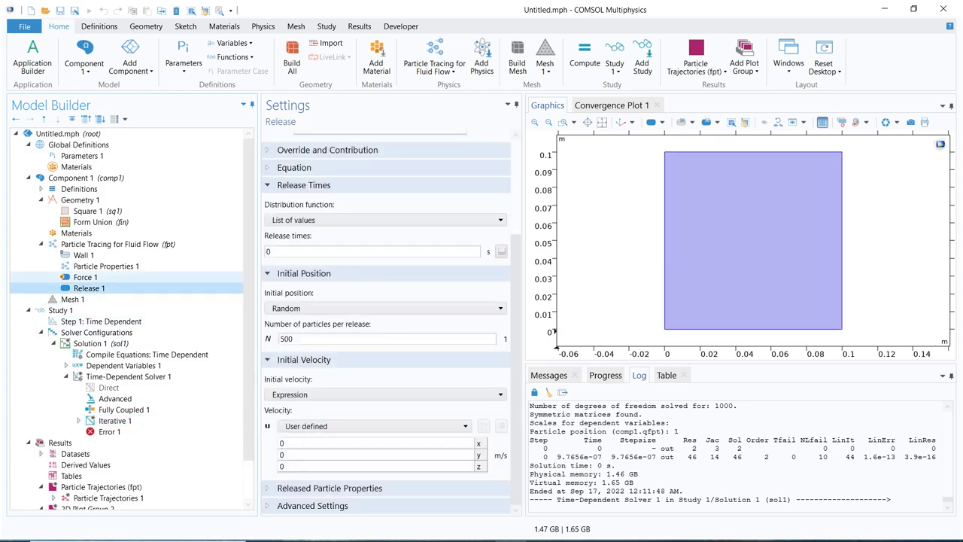
- Show Force 1's settings to review its y force 0.01[N]*tan(pi*y/L) and x force 0
left_click(85, 277)
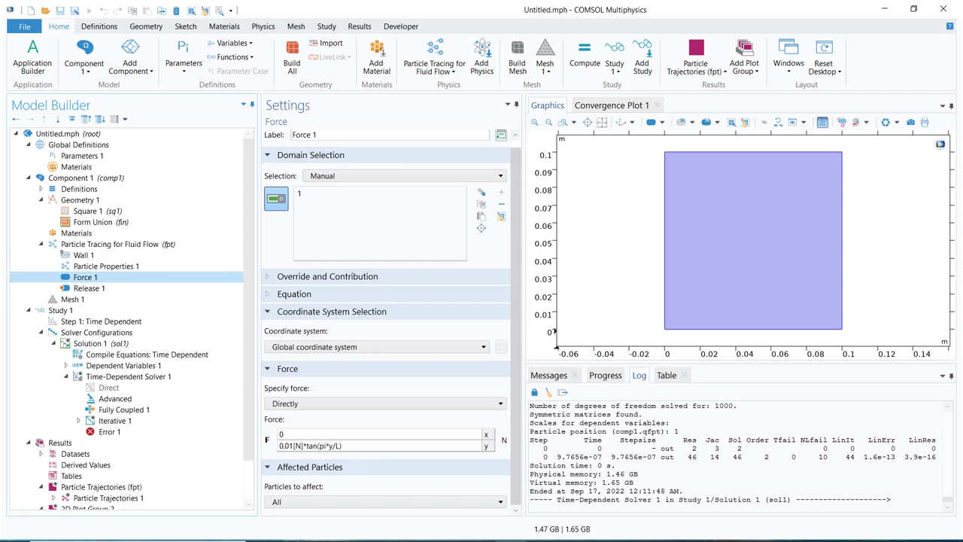